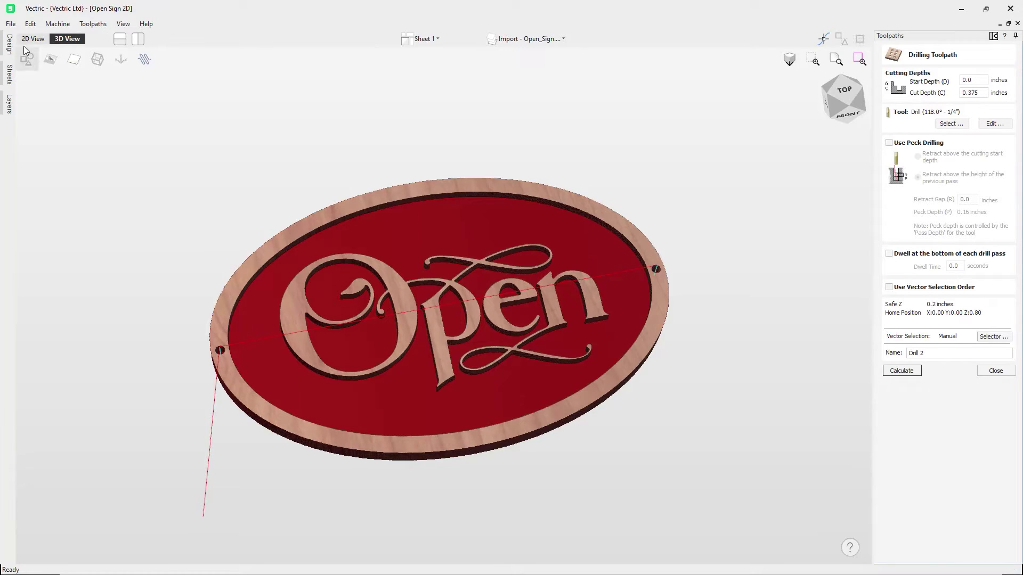
Step: Close the finished sign file, select both mounting-hole circles, and view the sign in 3D
{"action": "left_click", "coordinate": [11, 24]}
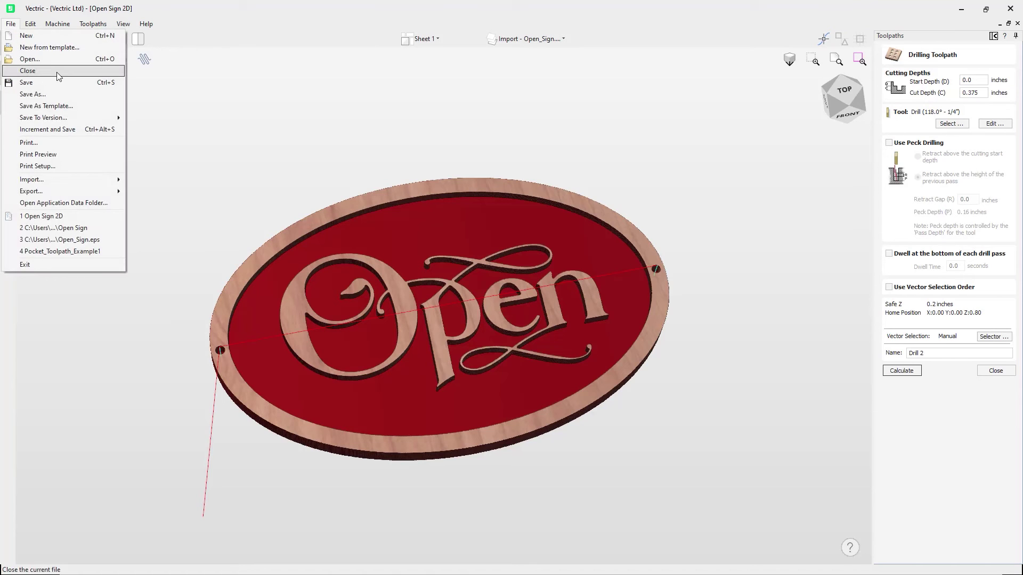
{"action": "left_click", "coordinate": [28, 70]}
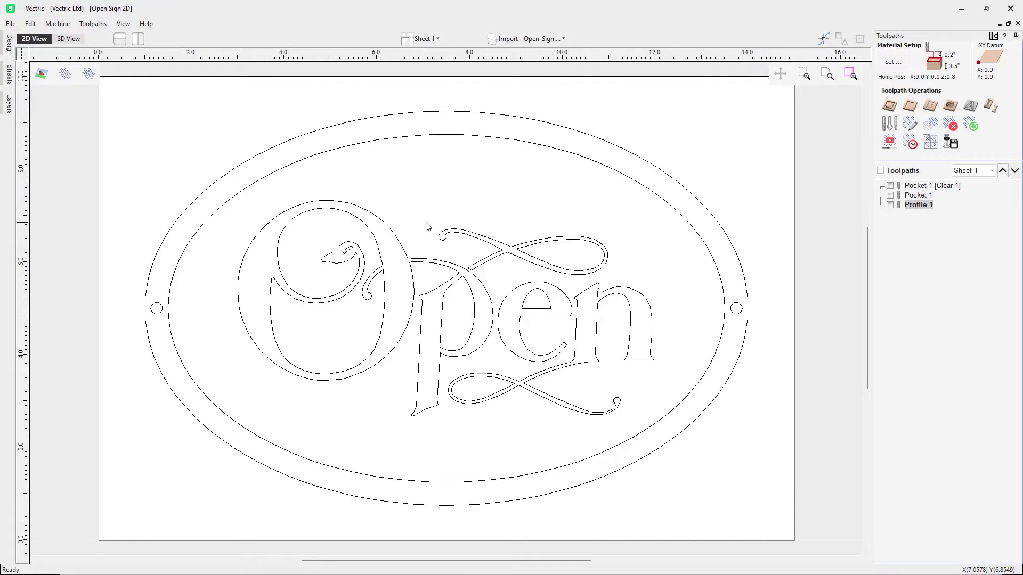
{"action": "left_click", "coordinate": [163, 314]}
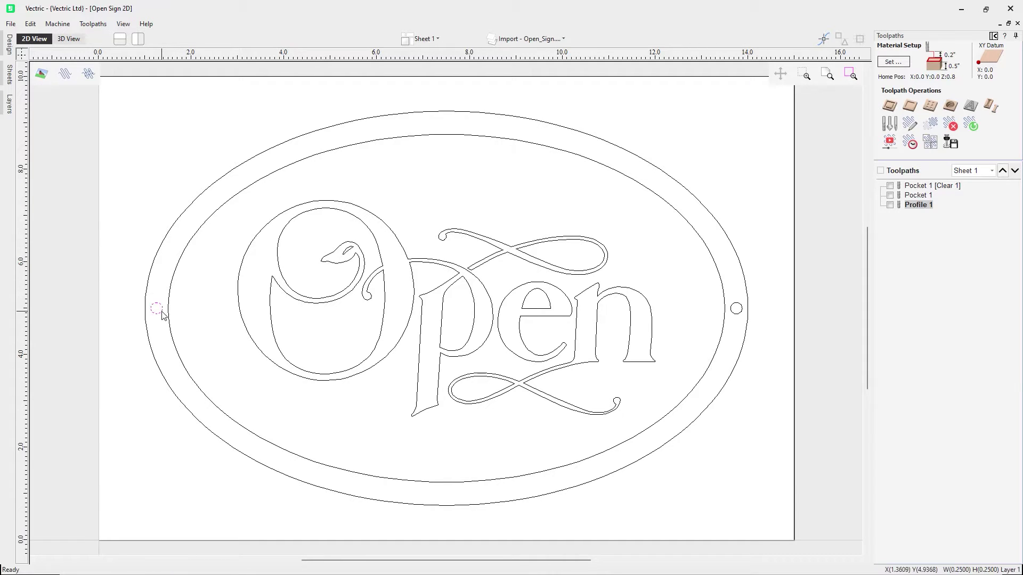
{"action": "left_click", "coordinate": [738, 314], "text": "shift"}
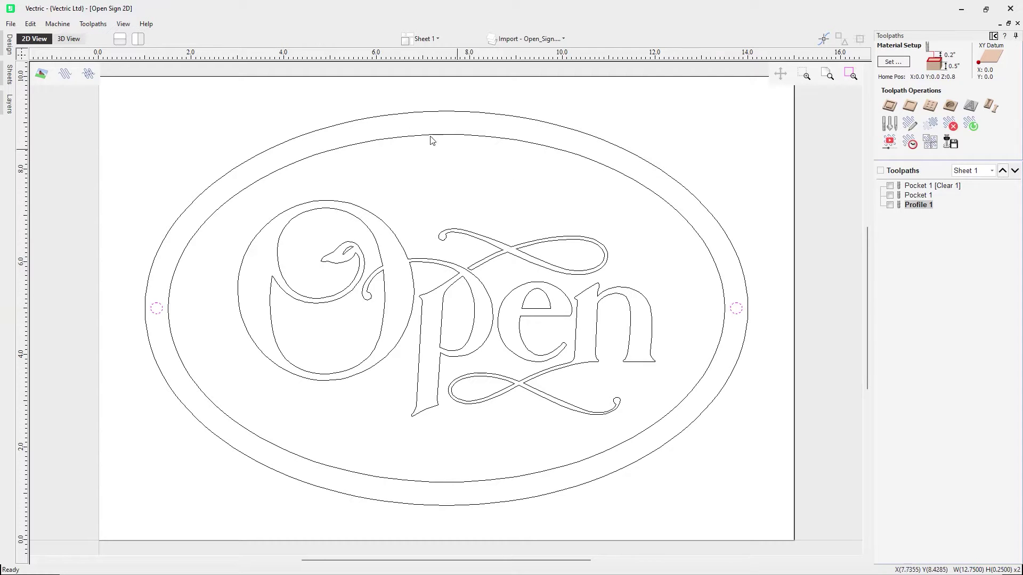
{"action": "left_click", "coordinate": [68, 38]}
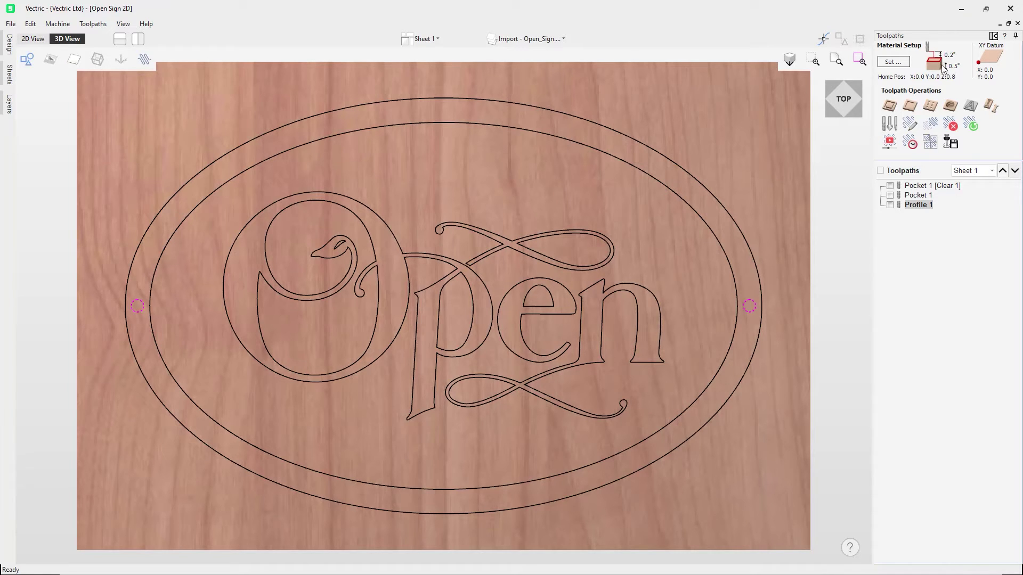
{"action": "left_click", "coordinate": [932, 107]}
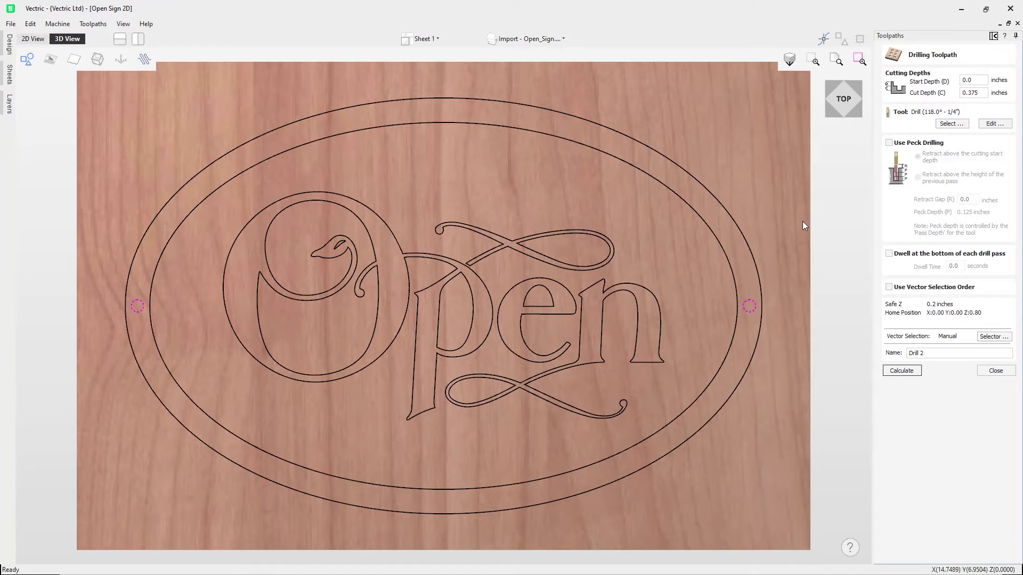
Step: Keep the drilling toolpath's start depth at 0.0 and cut depth at 0.375 inches
{"action": "left_click", "coordinate": [970, 78]}
{"action": "left_click", "coordinate": [972, 80]}
{"action": "left_click", "coordinate": [970, 94]}
{"action": "left_click", "coordinate": [975, 95]}
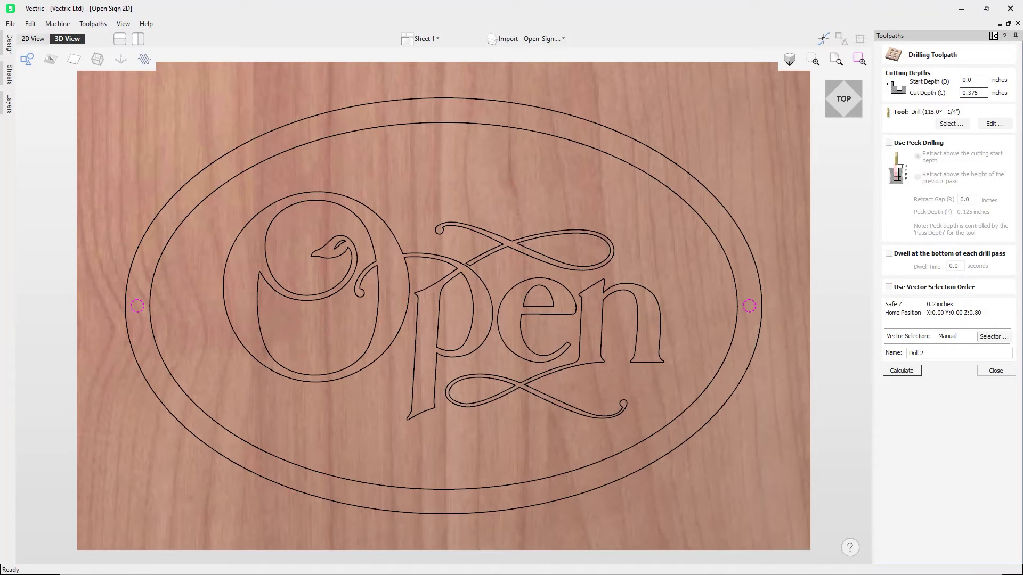
{"action": "key", "text": "Return"}
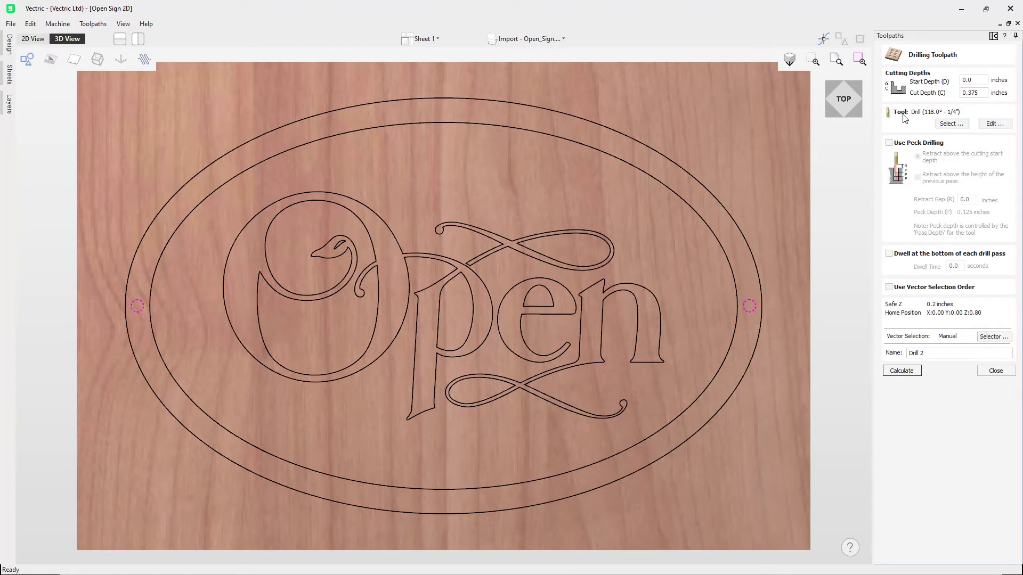
{"action": "left_click", "coordinate": [956, 124]}
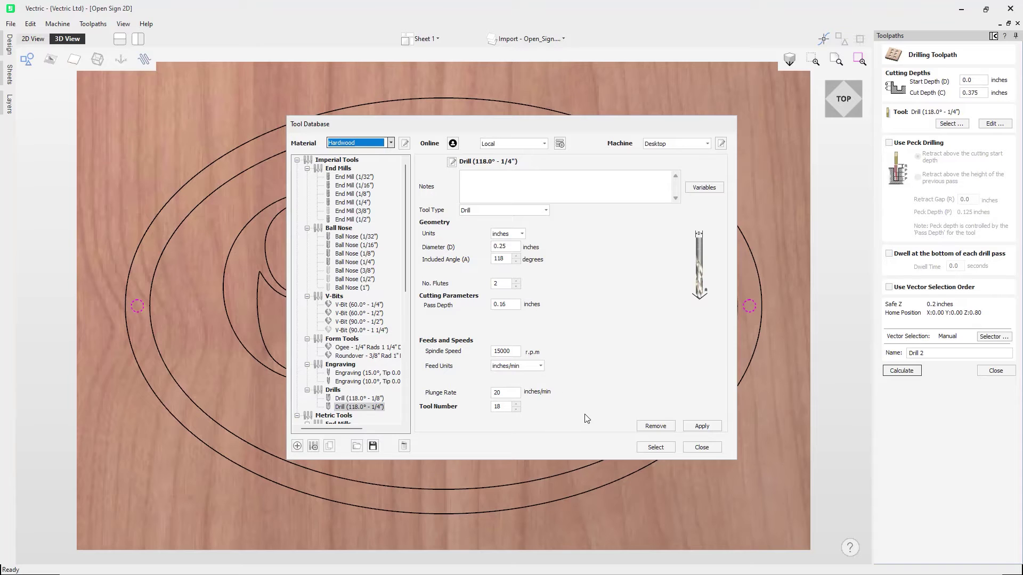
Step: Choose the 1/4-inch 118° drill from the Tool Database for the holes
{"action": "left_click", "coordinate": [661, 447]}
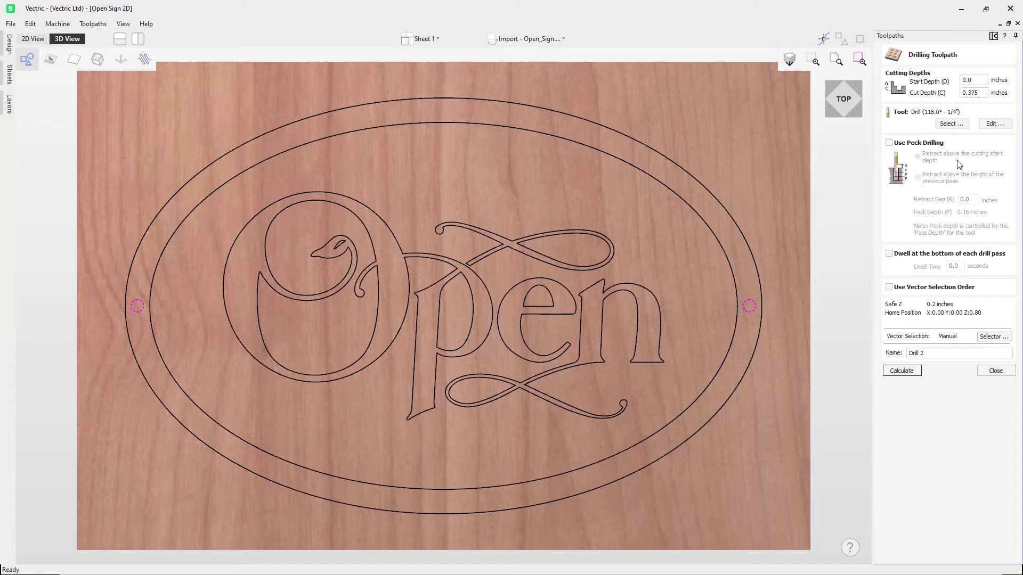
Step: Review the drill's 0.25-inch diameter, 0.16-inch pass depth and 15000 rpm, accepting them unchanged
{"action": "left_click", "coordinate": [994, 125]}
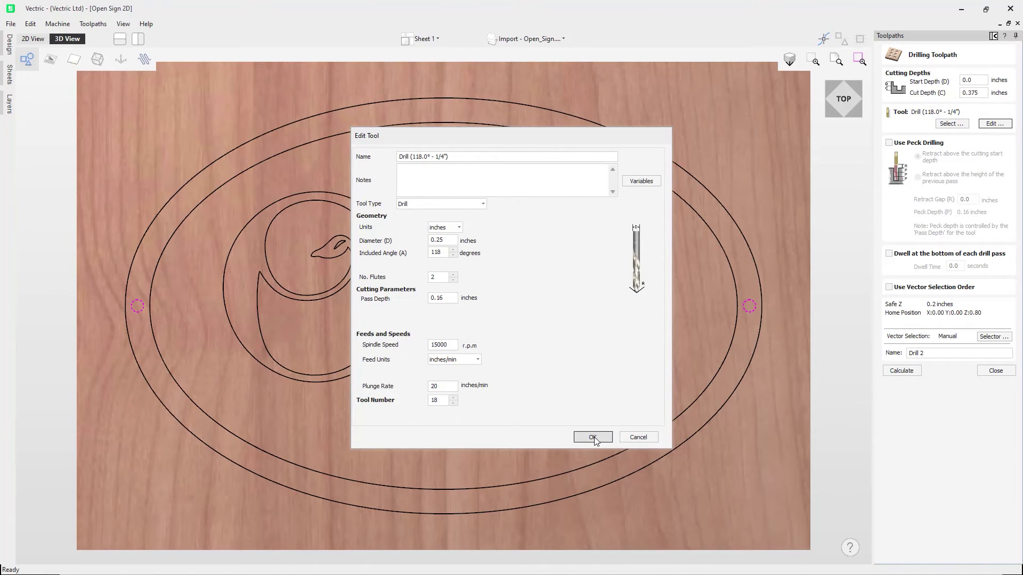
{"action": "left_click", "coordinate": [593, 438]}
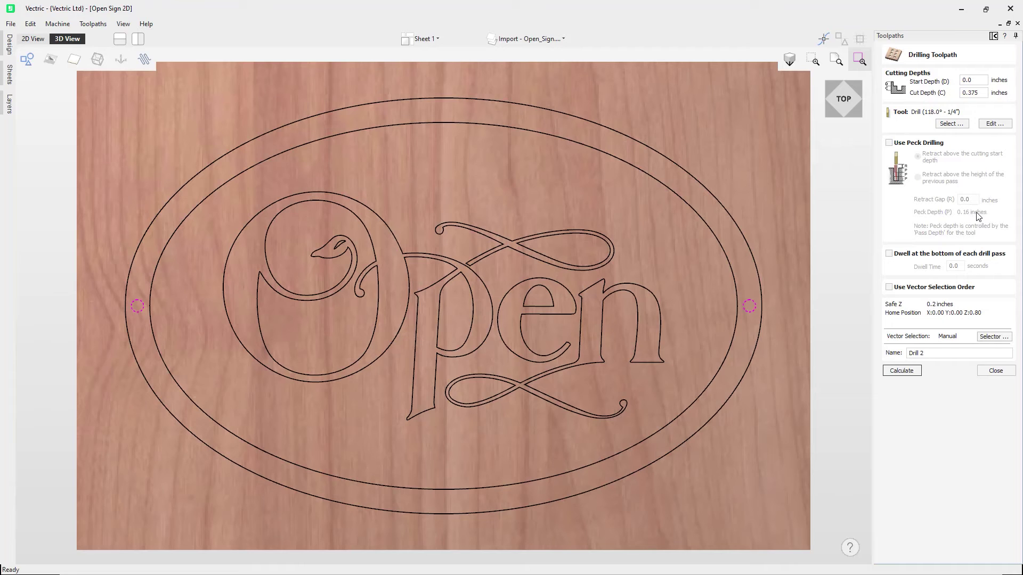
Step: Enable peck drilling for Drill 2, retracting above the previous pass between 0.16-inch pecks
{"action": "left_click", "coordinate": [994, 125]}
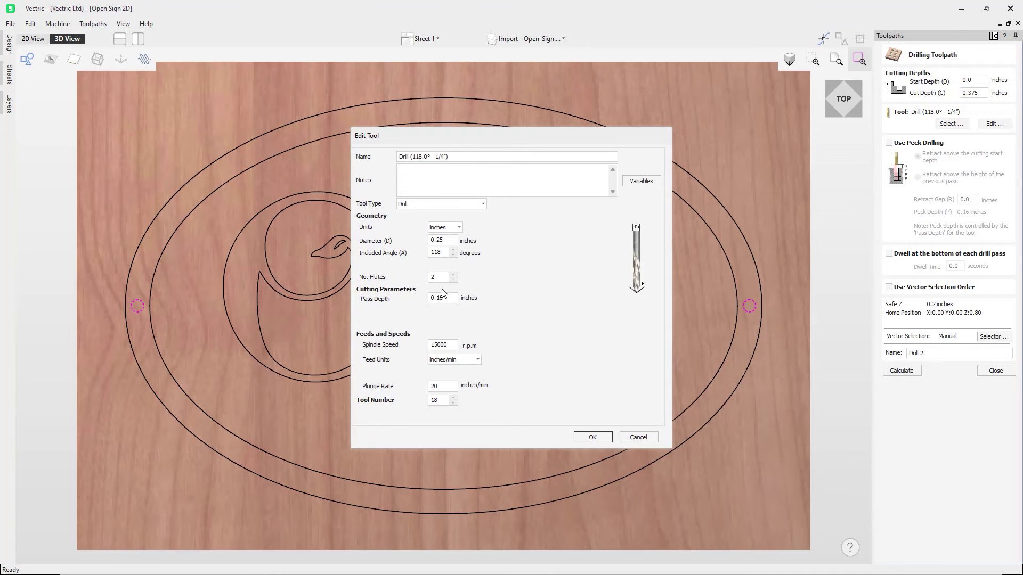
{"action": "left_click", "coordinate": [639, 436]}
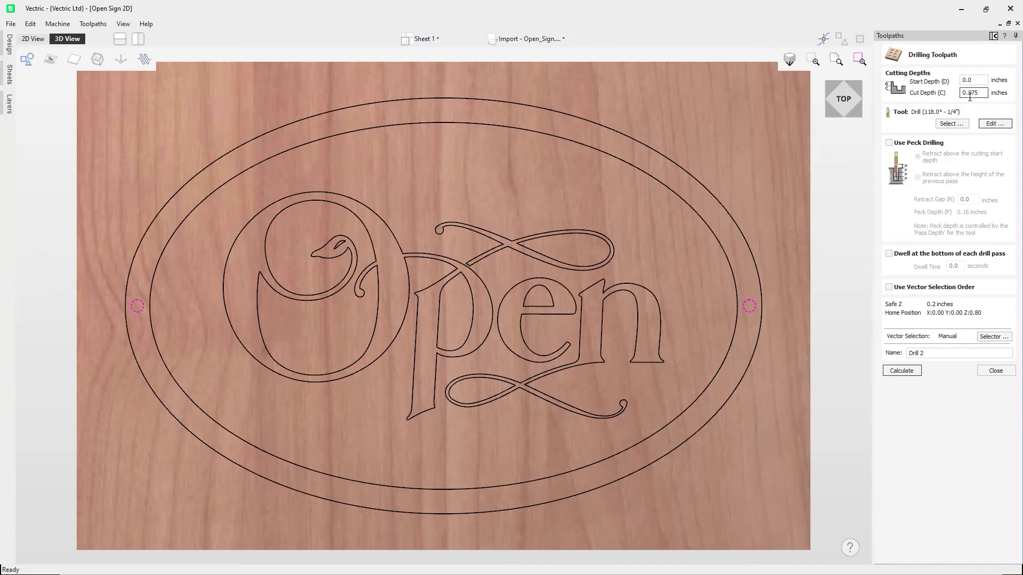
{"action": "left_click", "coordinate": [888, 143]}
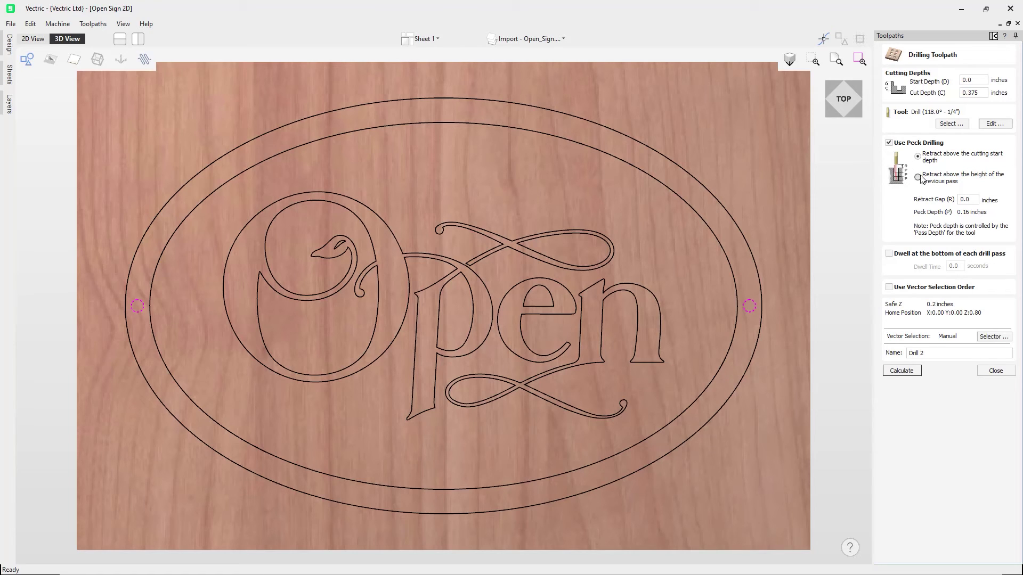
{"action": "left_click", "coordinate": [919, 177]}
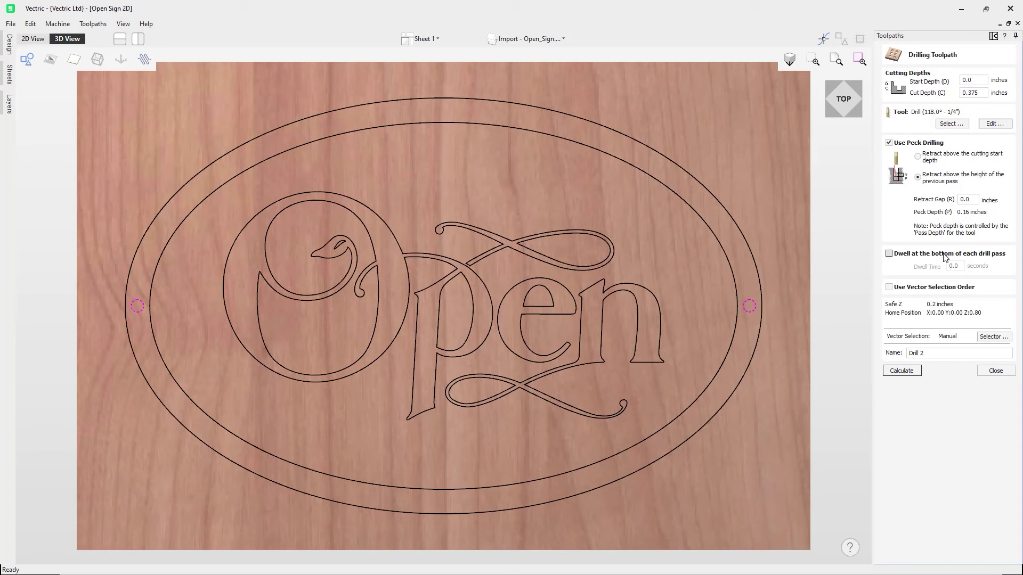
Step: Try a dwell at each pass bottom, then switch off both the dwell and peck drilling
{"action": "left_click", "coordinate": [889, 255]}
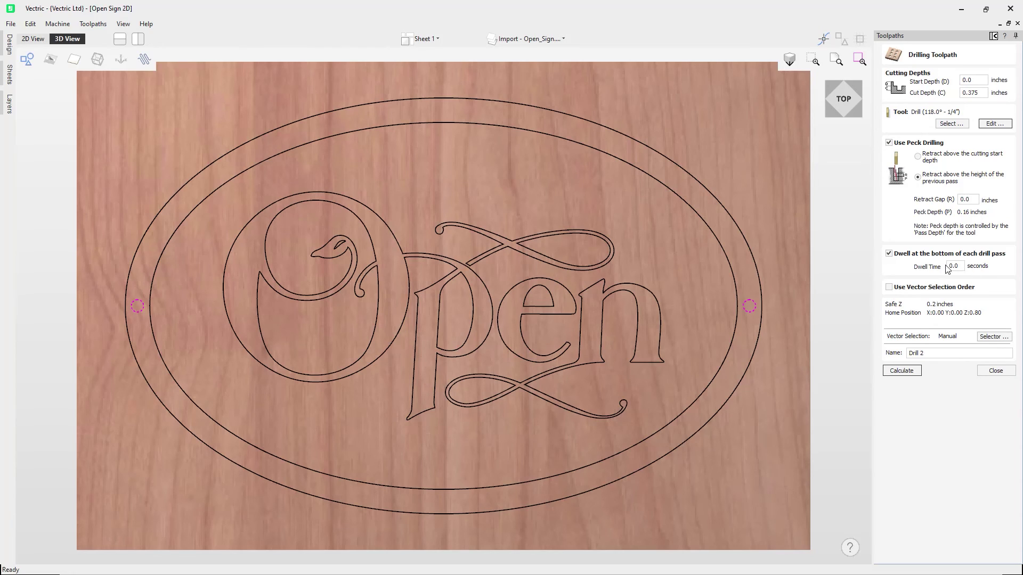
{"action": "left_click", "coordinate": [888, 254]}
{"action": "left_click", "coordinate": [888, 143]}
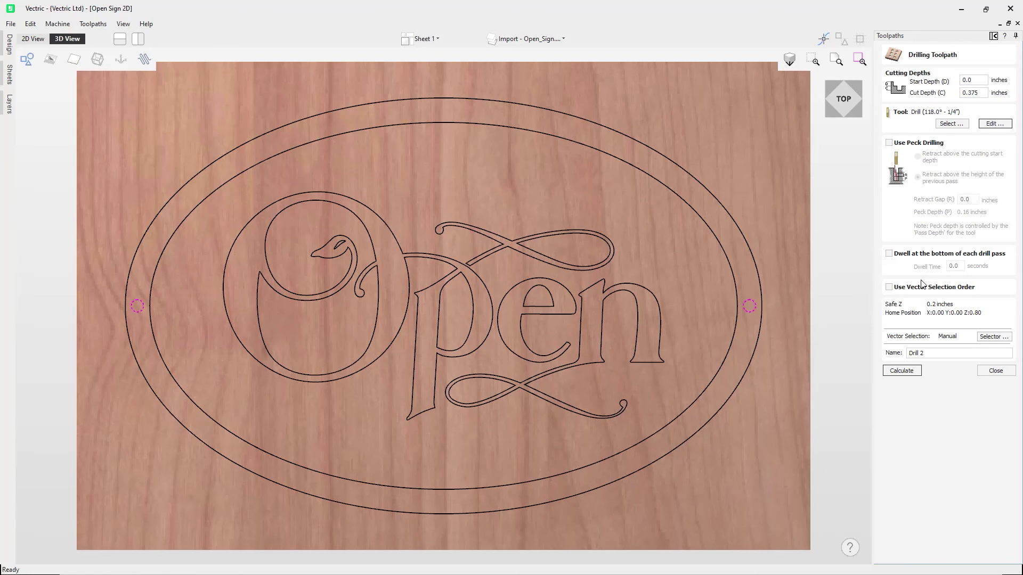
Step: Use vector selection order, reselecting the left hole circle first and then the right
{"action": "left_click", "coordinate": [890, 289]}
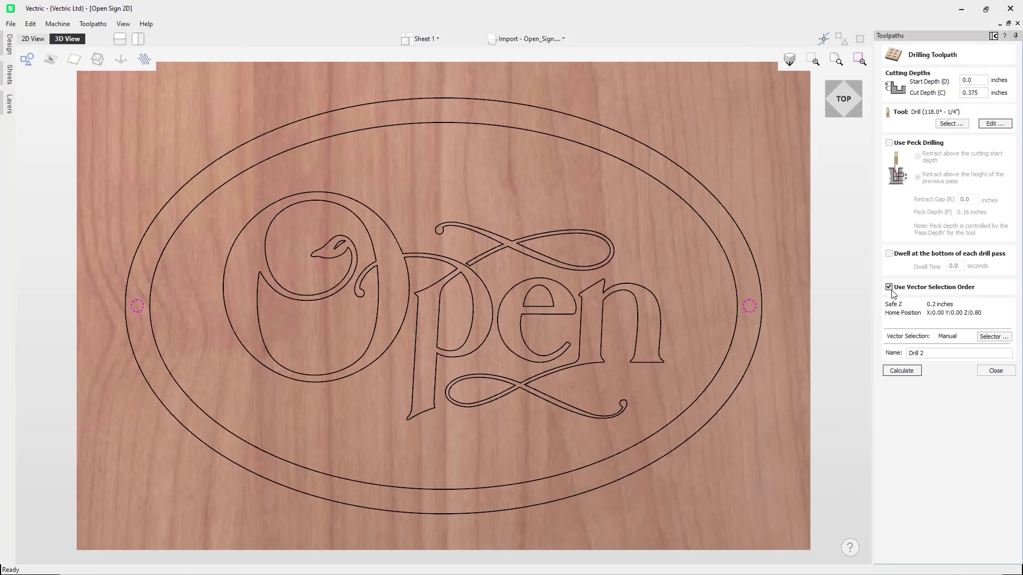
{"action": "left_click", "coordinate": [771, 343]}
{"action": "left_click", "coordinate": [137, 310]}
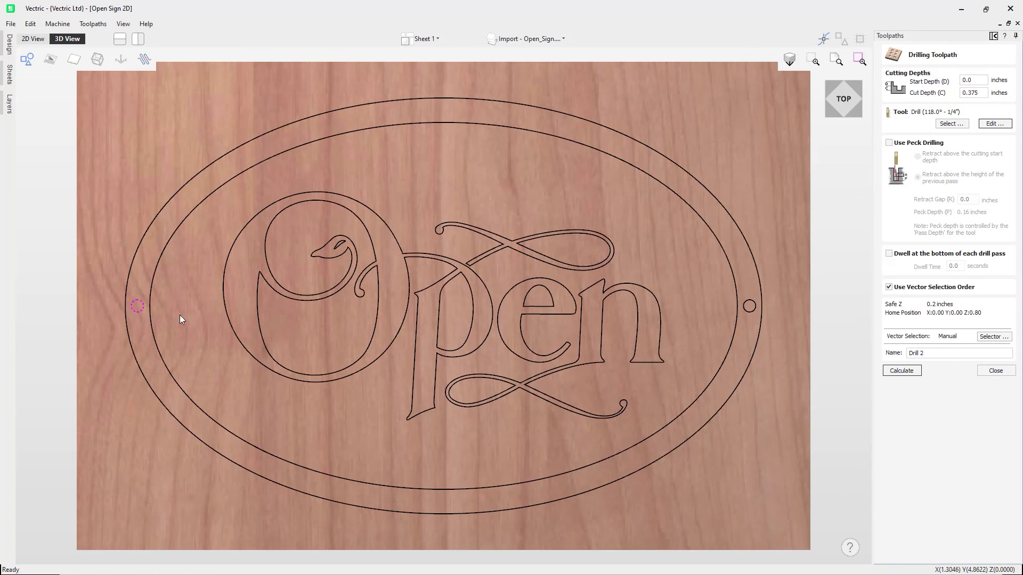
{"action": "left_click", "coordinate": [750, 311], "text": "shift"}
Step: Rename the toolpath to Drill and calculate it
{"action": "left_click", "coordinate": [927, 352]}
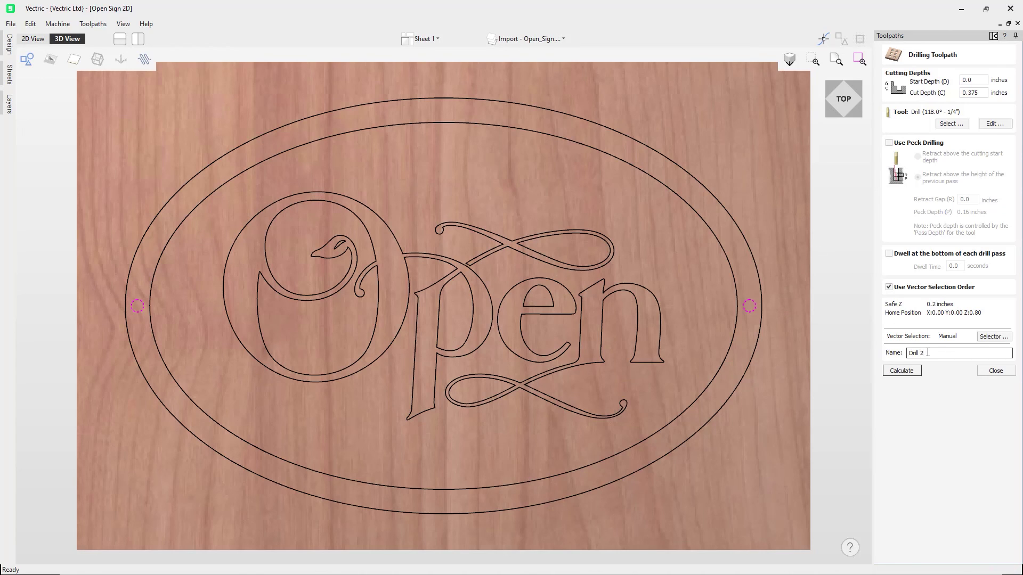
{"action": "key", "text": "BackSpace"}
{"action": "key", "text": "BackSpace"}
{"action": "left_click", "coordinate": [900, 371]}
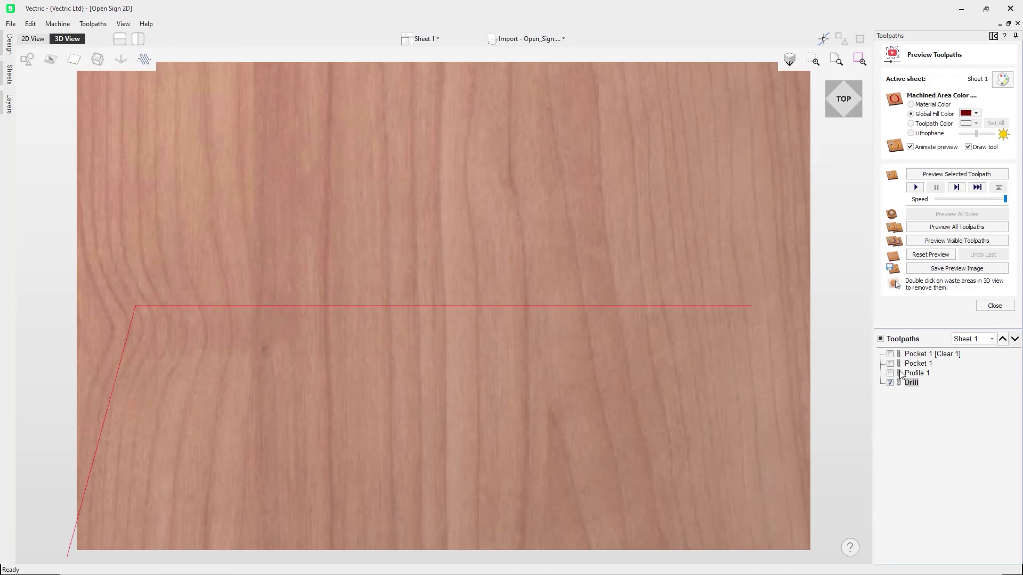
Step: Simulate the Drill toolpath and orbit the board to inspect both drilled holes
{"action": "left_click", "coordinate": [962, 175]}
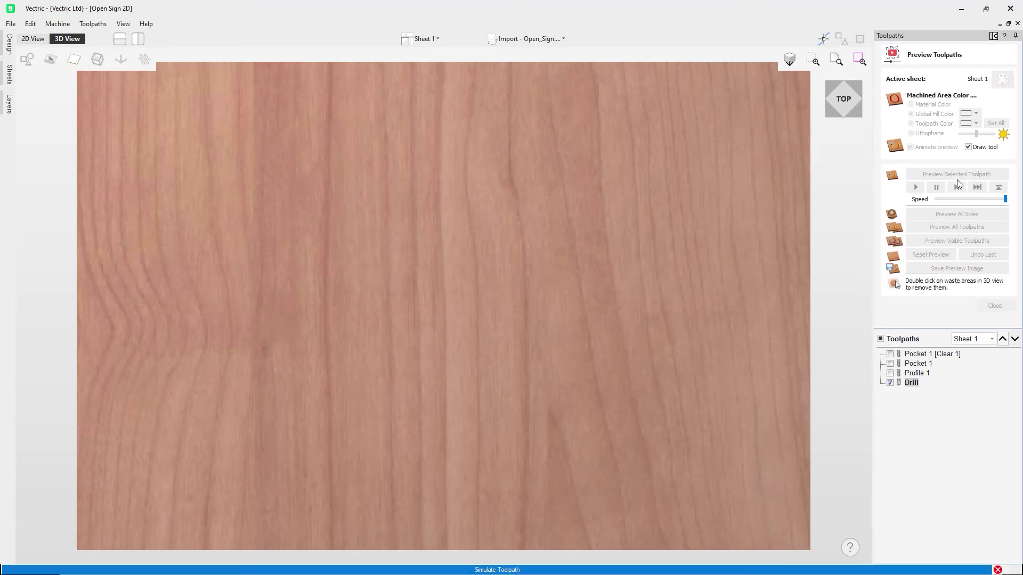
{"action": "left_click_drag", "start_coordinate": [584, 415], "coordinate": [604, 357]}
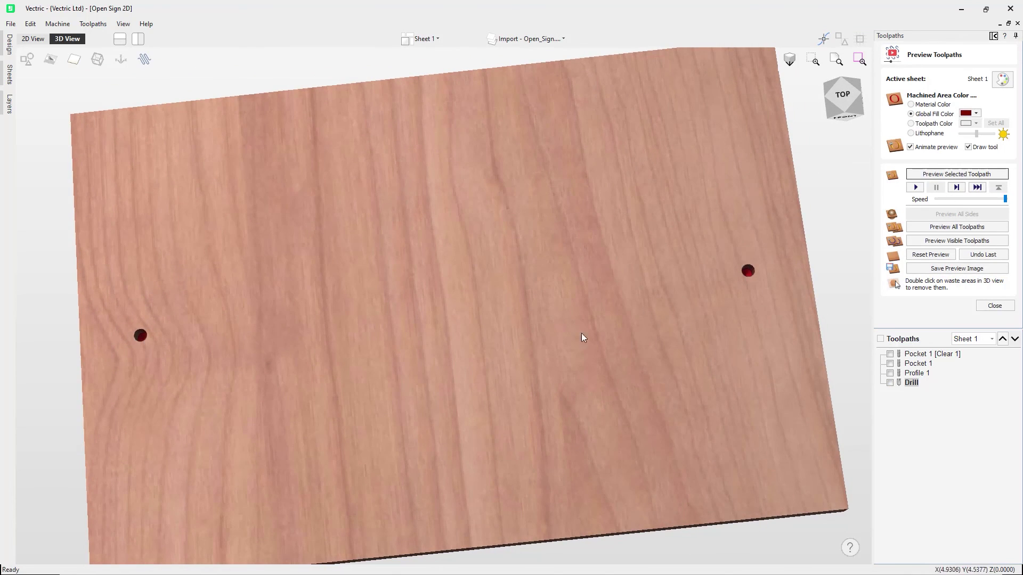
{"action": "left_click_drag", "start_coordinate": [722, 346], "coordinate": [1004, 365]}
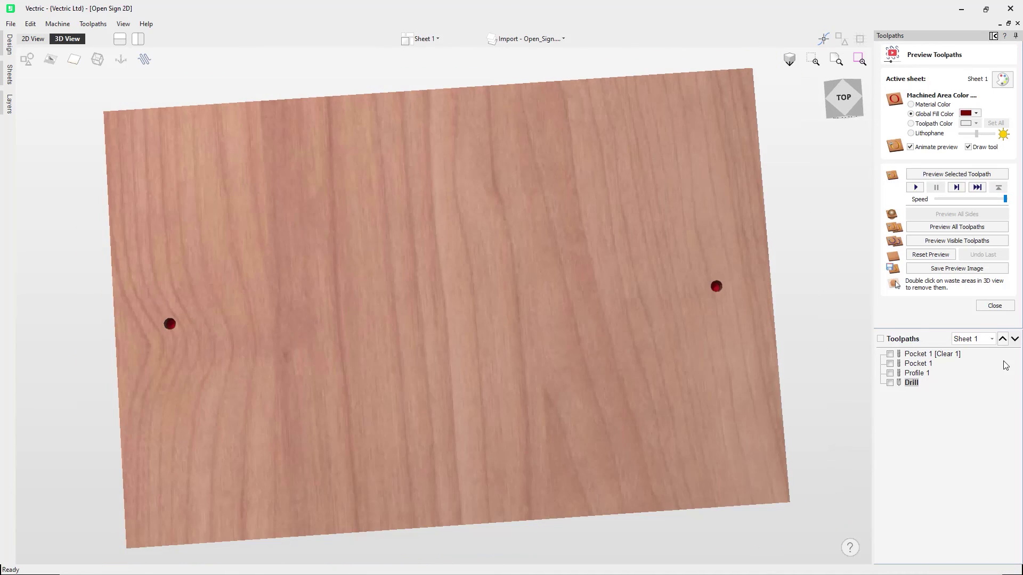
Step: Simulate all toolpaths together, carving the pocket, border and both mounting holes
{"action": "left_click", "coordinate": [967, 228]}
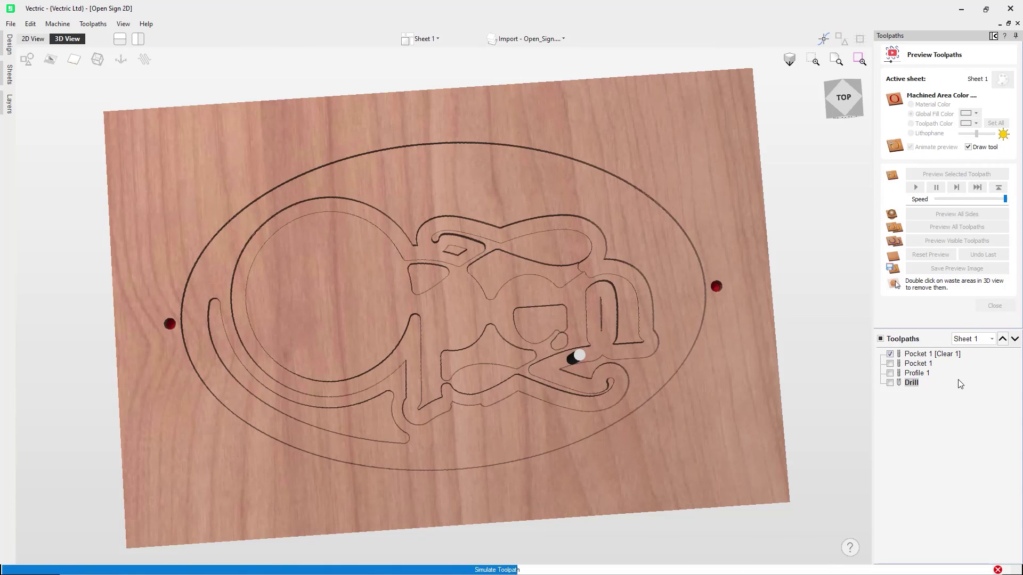